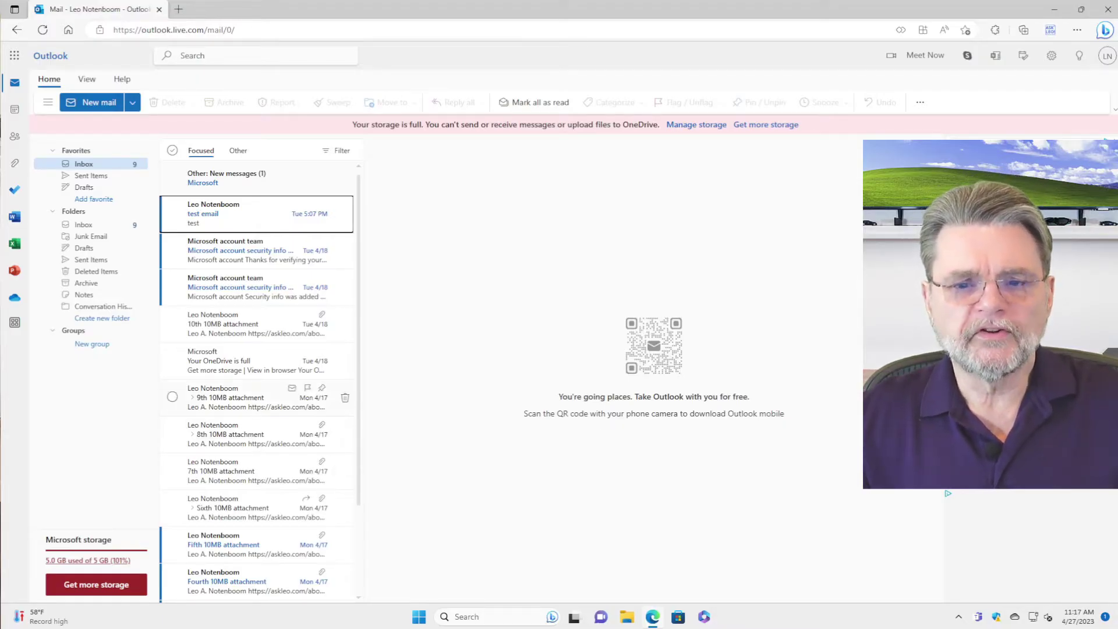
Select the 10th 10MB attachment email, then add the 9th to the selection with Ctrl+click
left_click(342, 321)
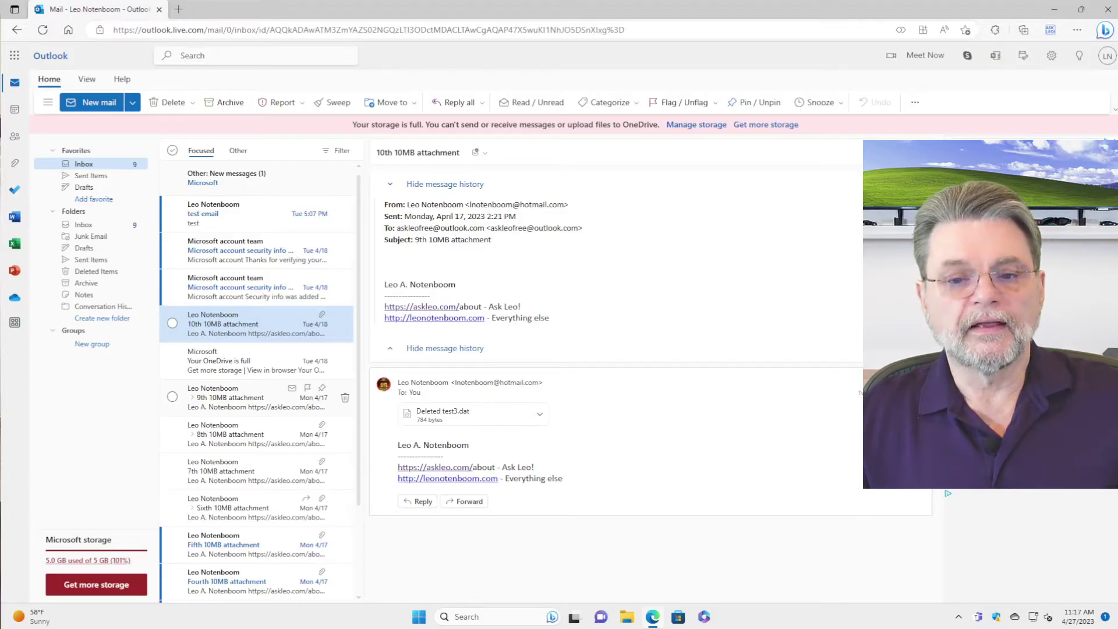
left_click(172, 397)
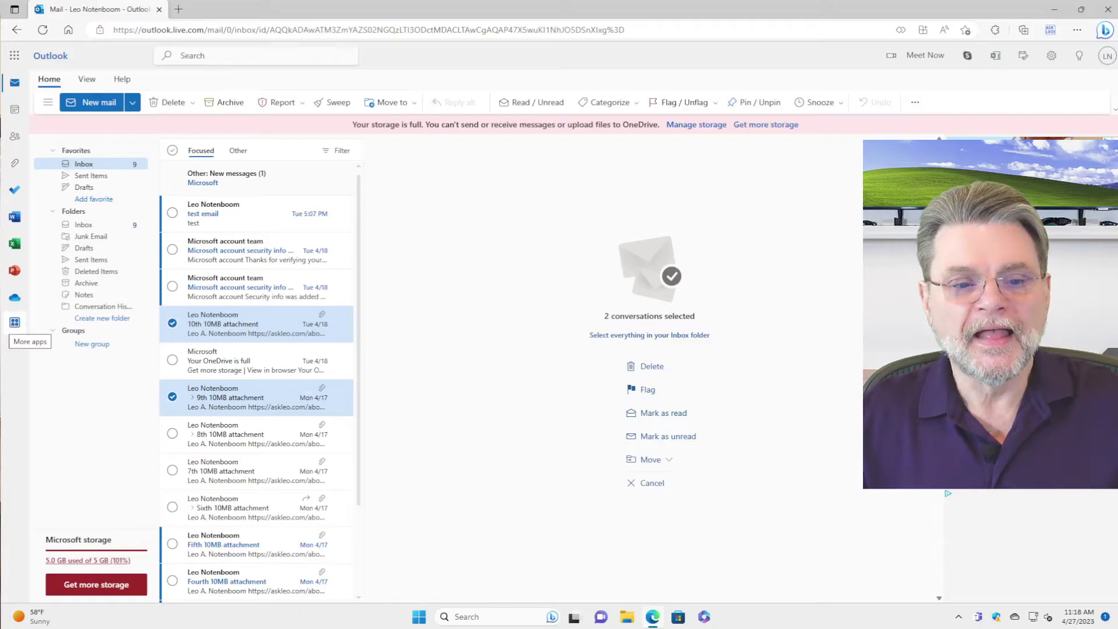
Clear the two-email selection, then Shift-select from the 10th 10MB attachment down to 10MB attachment #3
key("Delete")
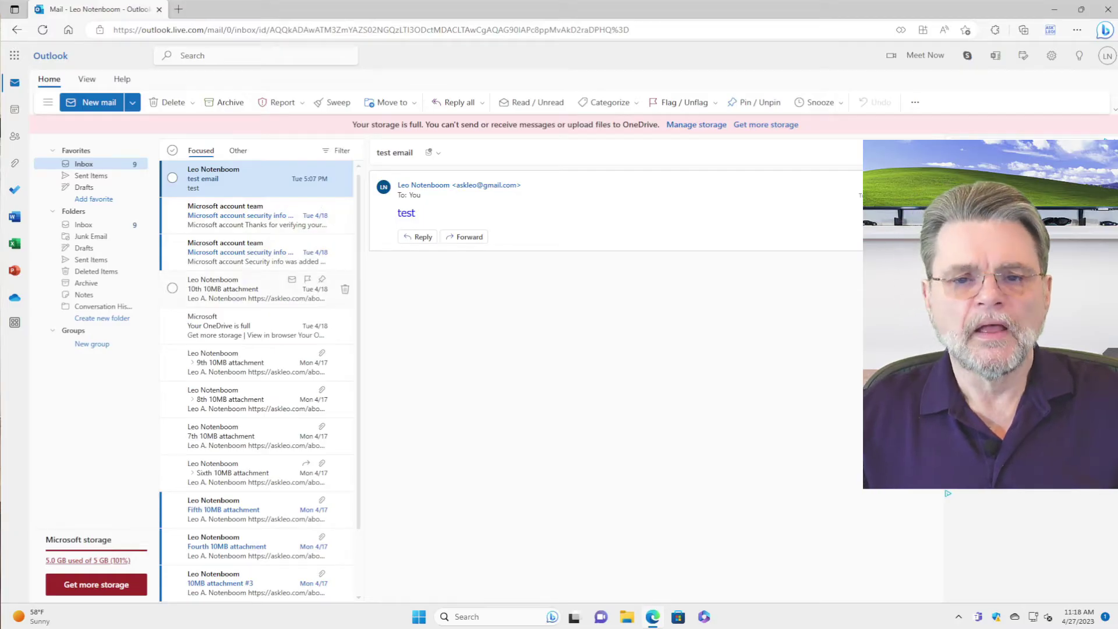
left_click(253, 288)
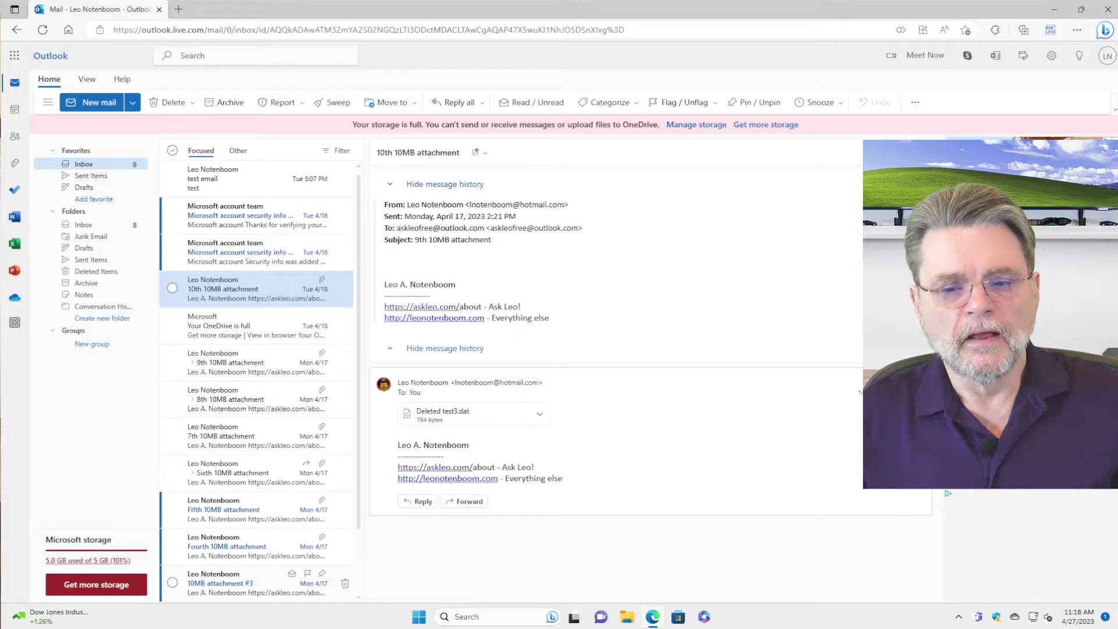
left_click(172, 582, "shift")
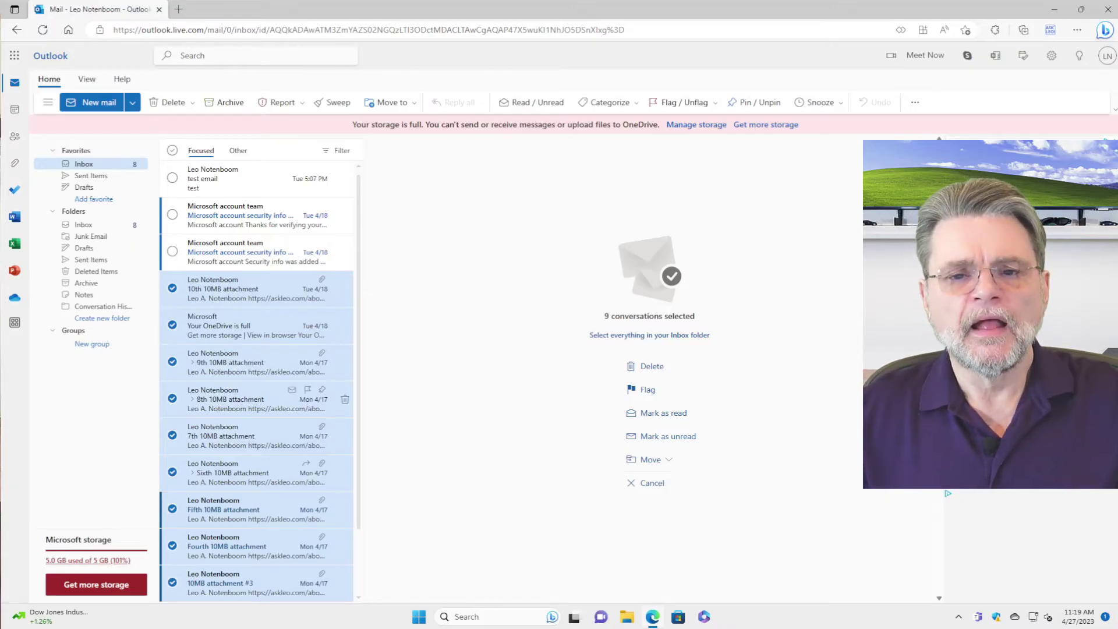
Select all Focused messages with Ctrl+A, view their right-click actions, then dismiss the menu
key("ctrl+a")
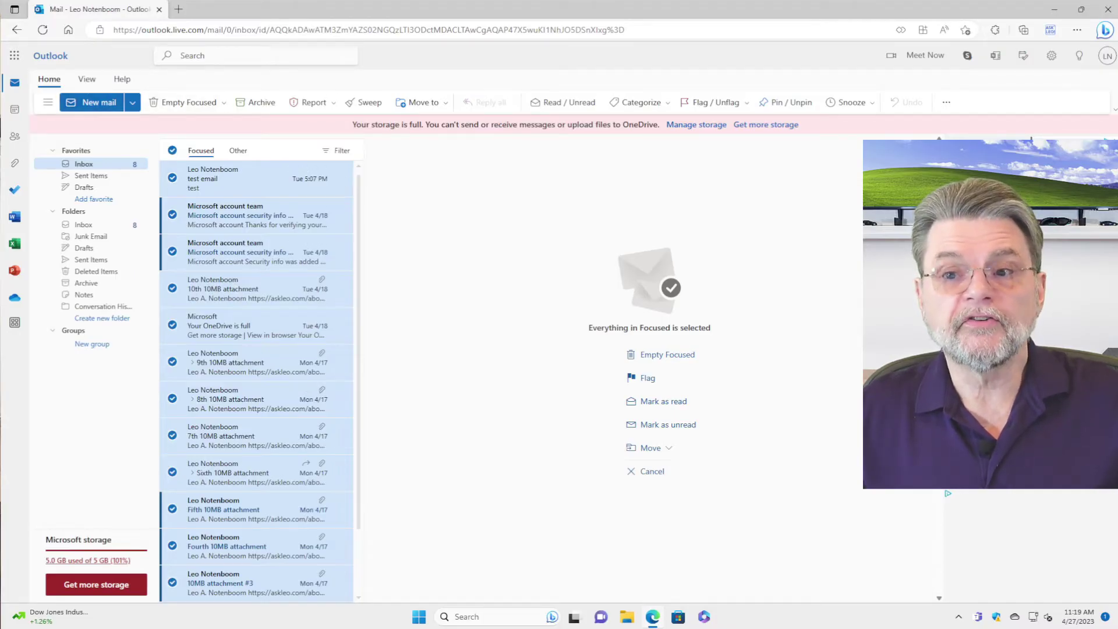
right_click(236, 189)
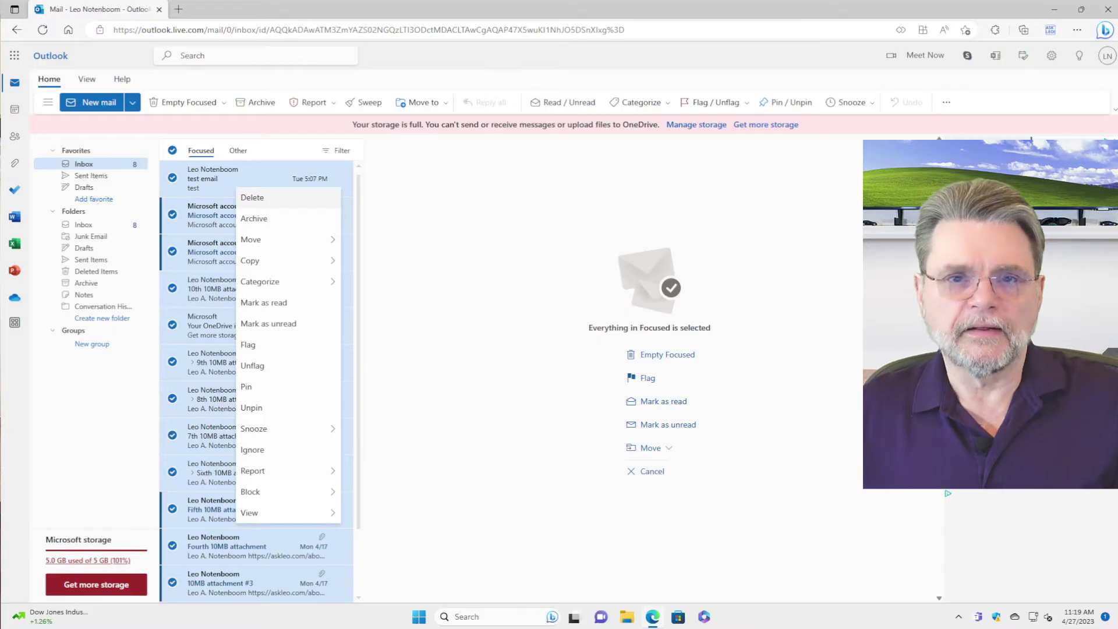
key("Escape")
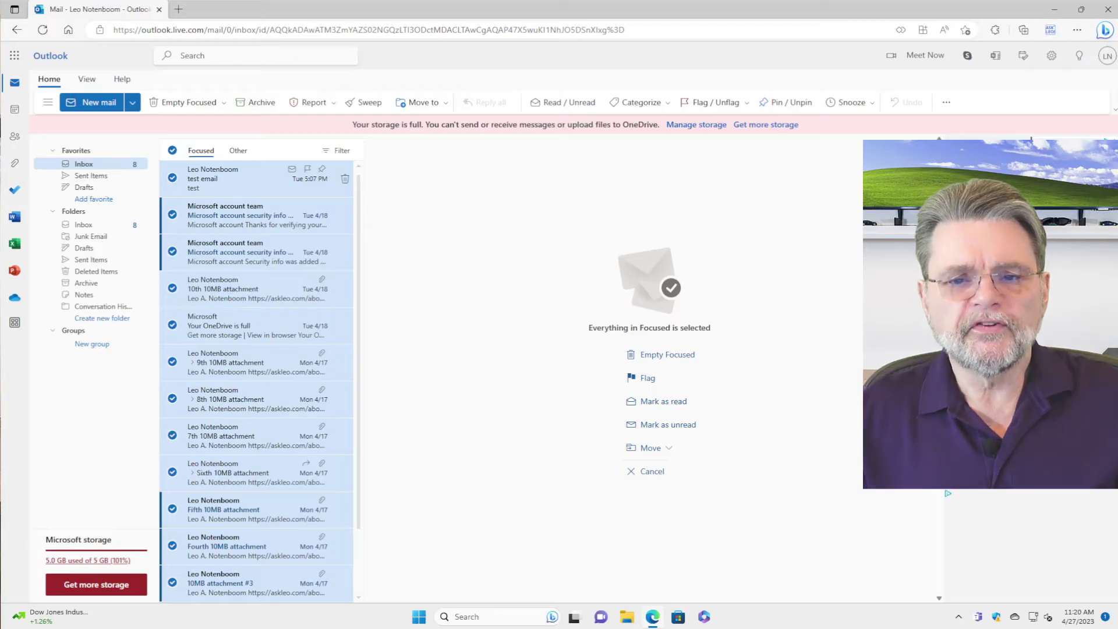
Shift-select from the 10th down to Fourth 10MB attachment, then bring up the Filter sorting options
left_click(253, 289)
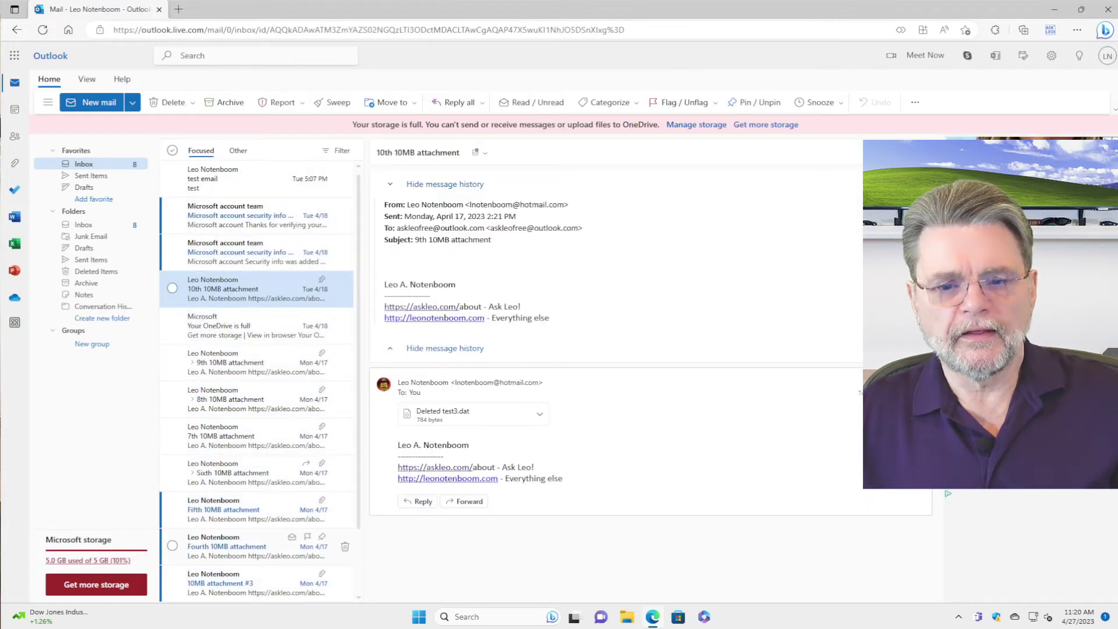
left_click(254, 545, "shift")
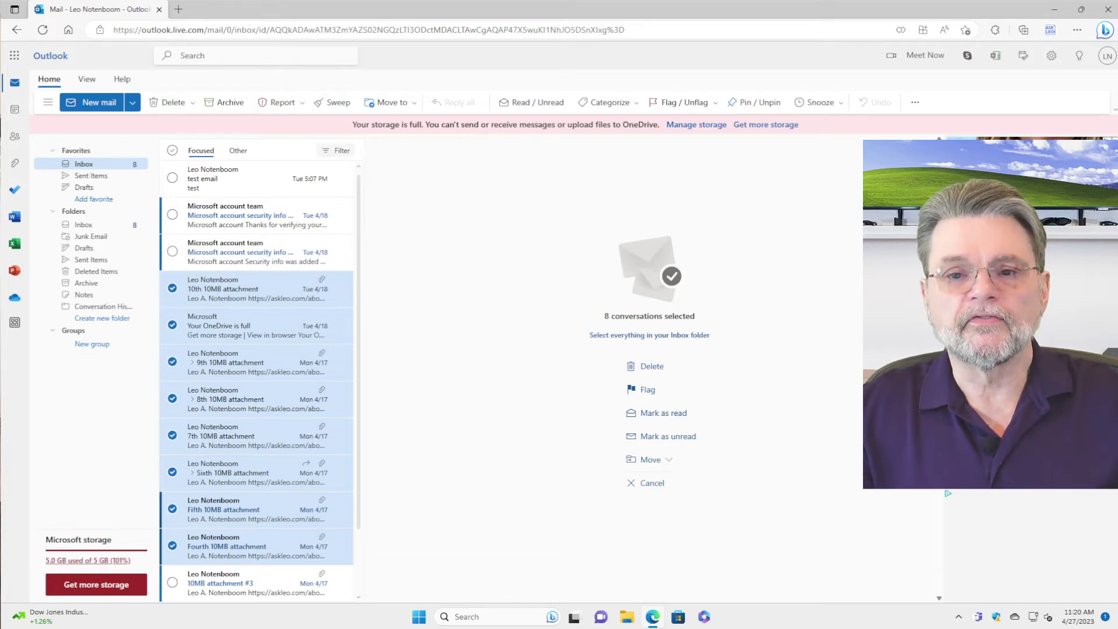
left_click(336, 150)
mouse_move(371, 294)
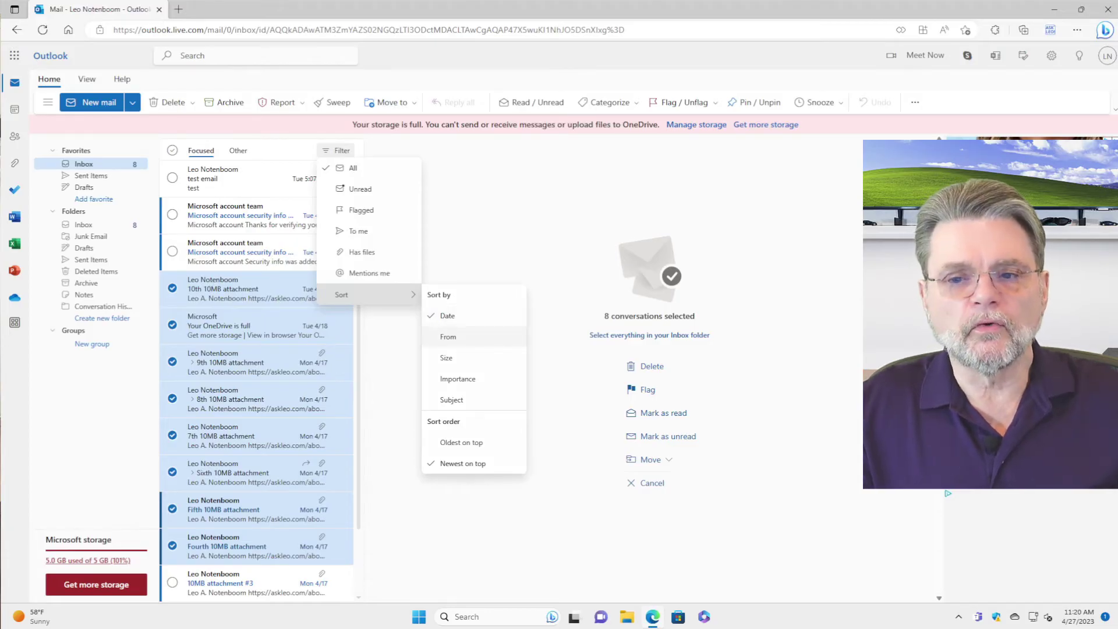
Sort the inbox by From, then select both Microsoft account team emails with Ctrl+click
key("Return")
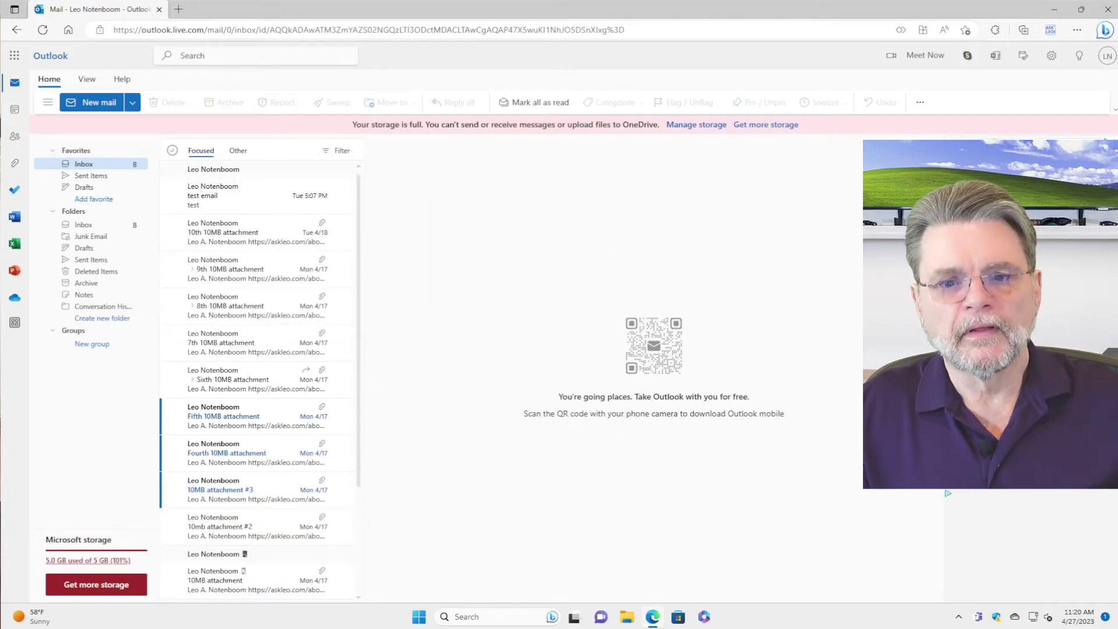
scroll(259, 384, "down", 2)
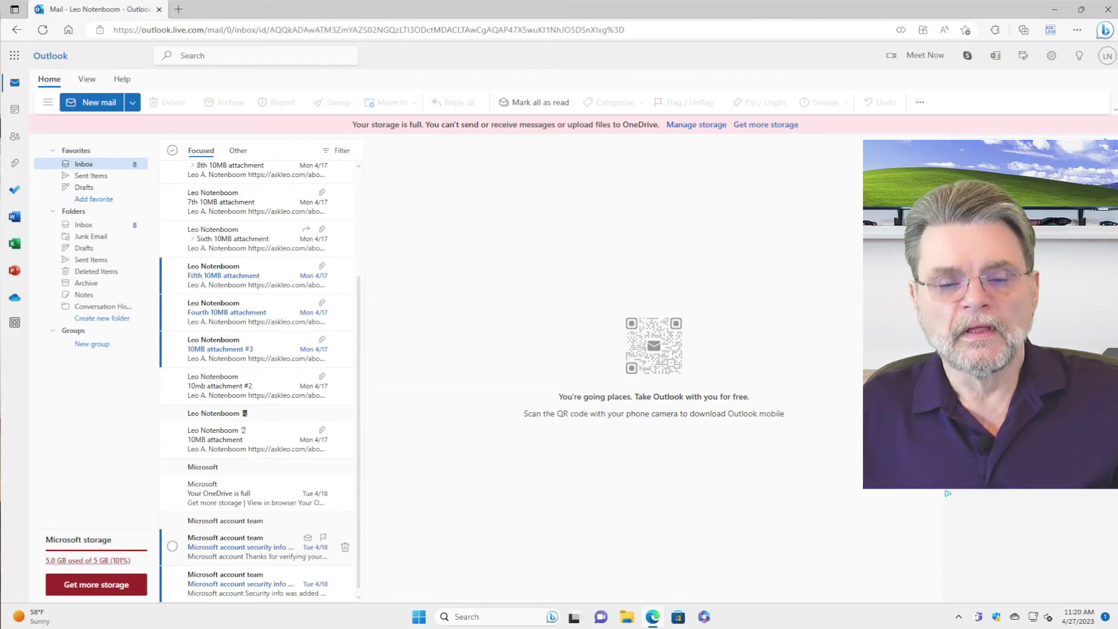
left_click(254, 547)
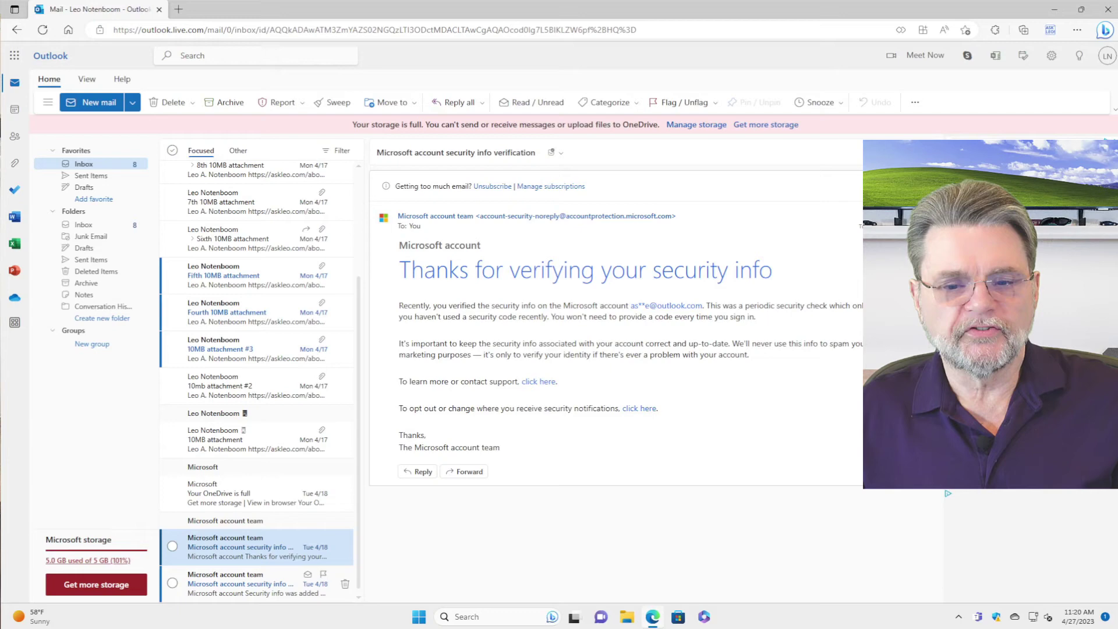
left_click(171, 583)
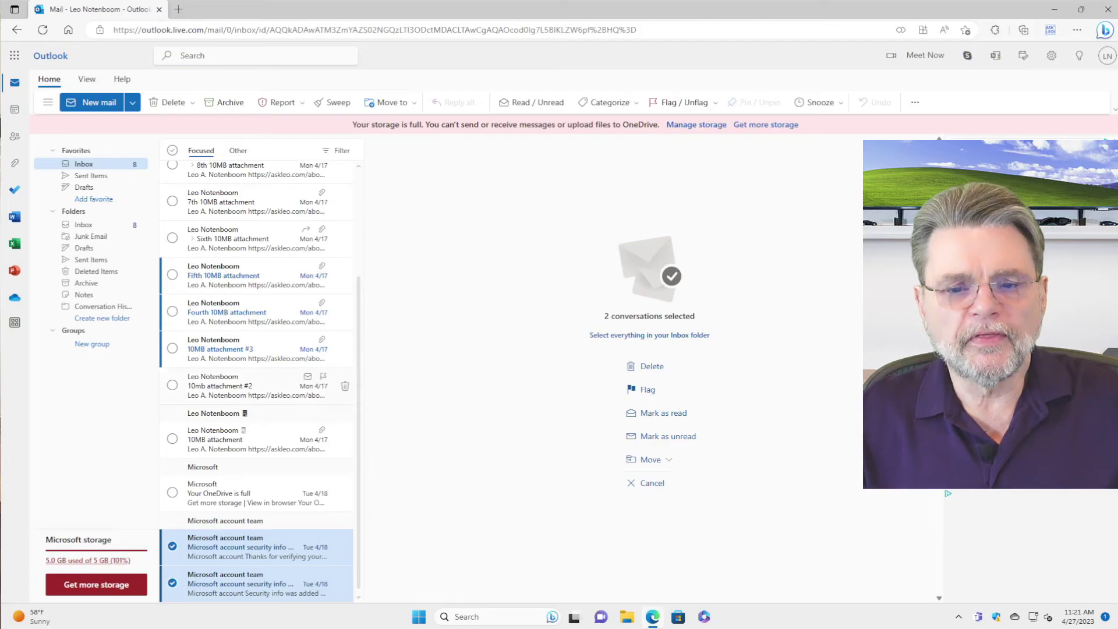
Ctrl-select Sixth and Fourth 10MB attachments, 10mb attachment #2, 10MB attachment and a Microsoft account team email
left_click(262, 238)
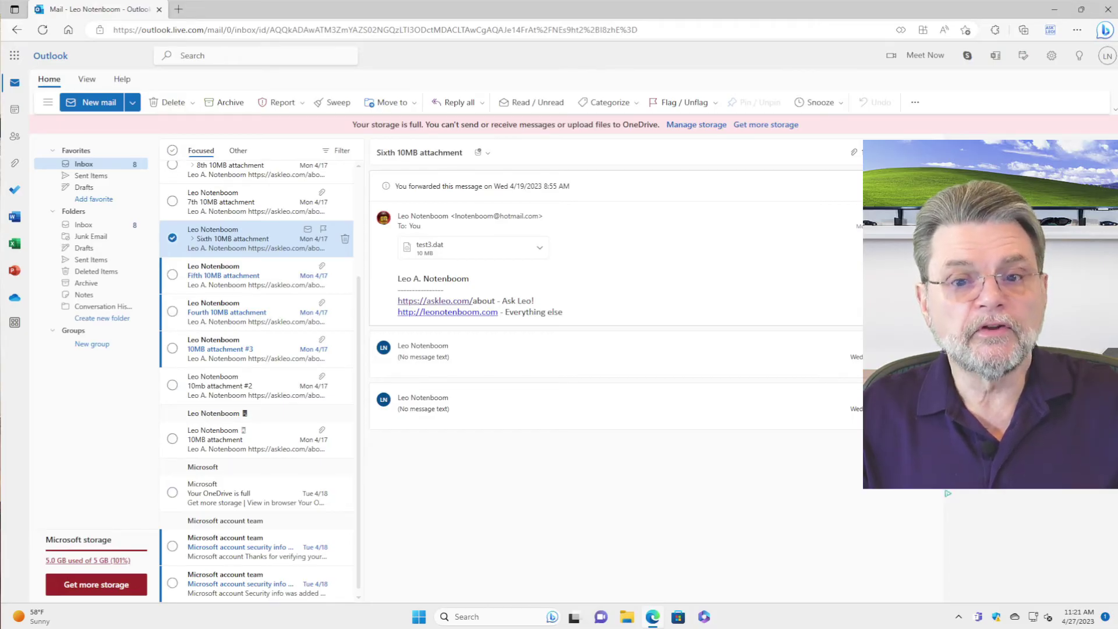
left_click(263, 312, "ctrl")
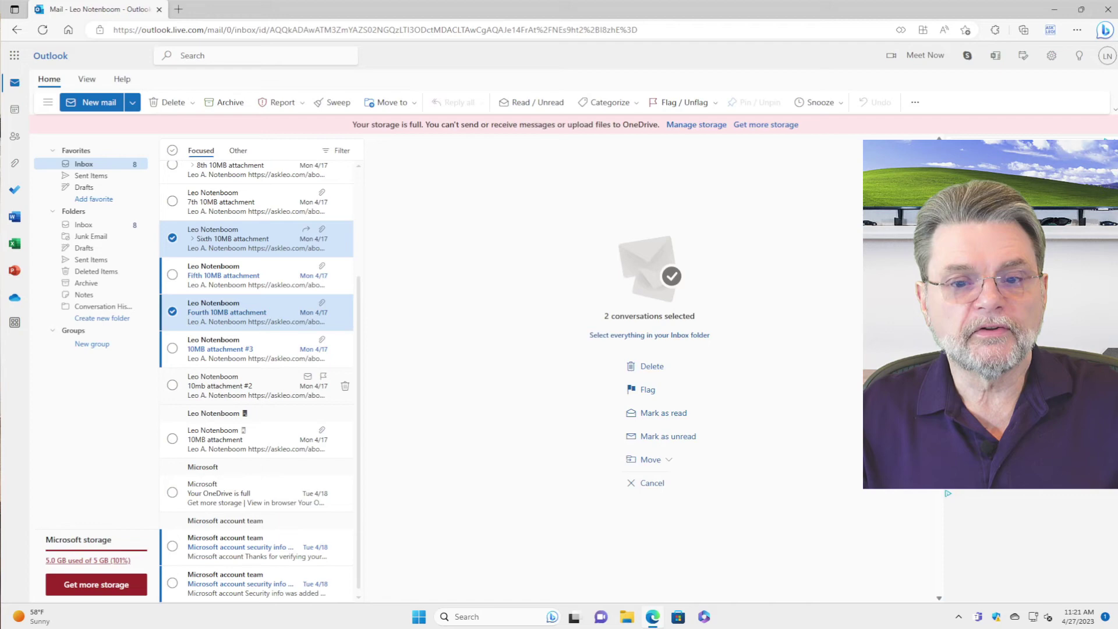
left_click(262, 385, "ctrl")
left_click(262, 440, "ctrl")
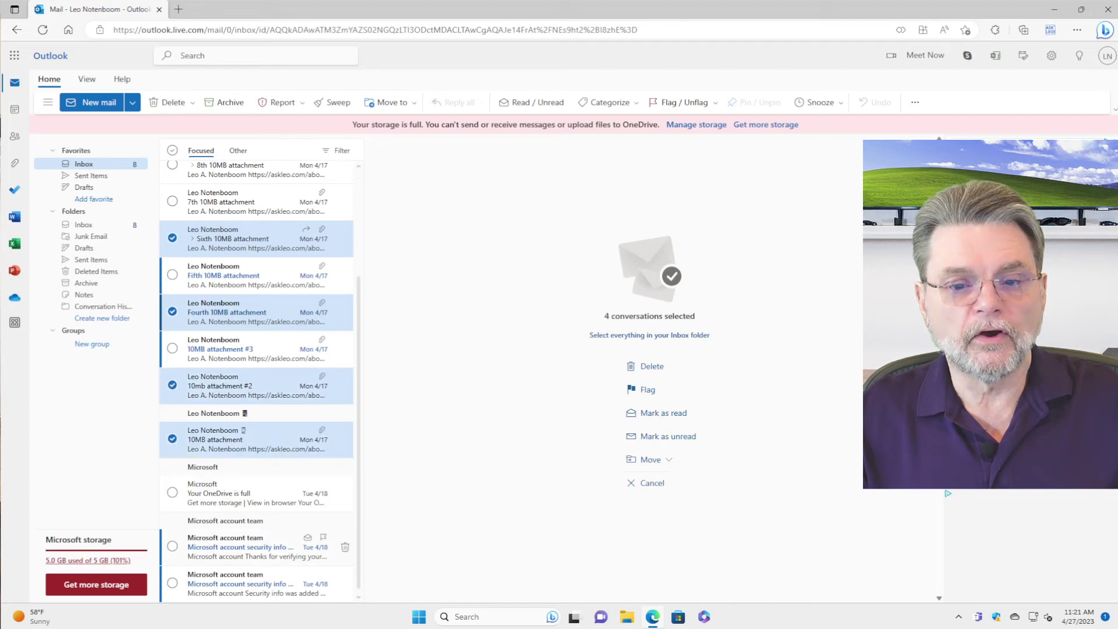
left_click(263, 546, "ctrl")
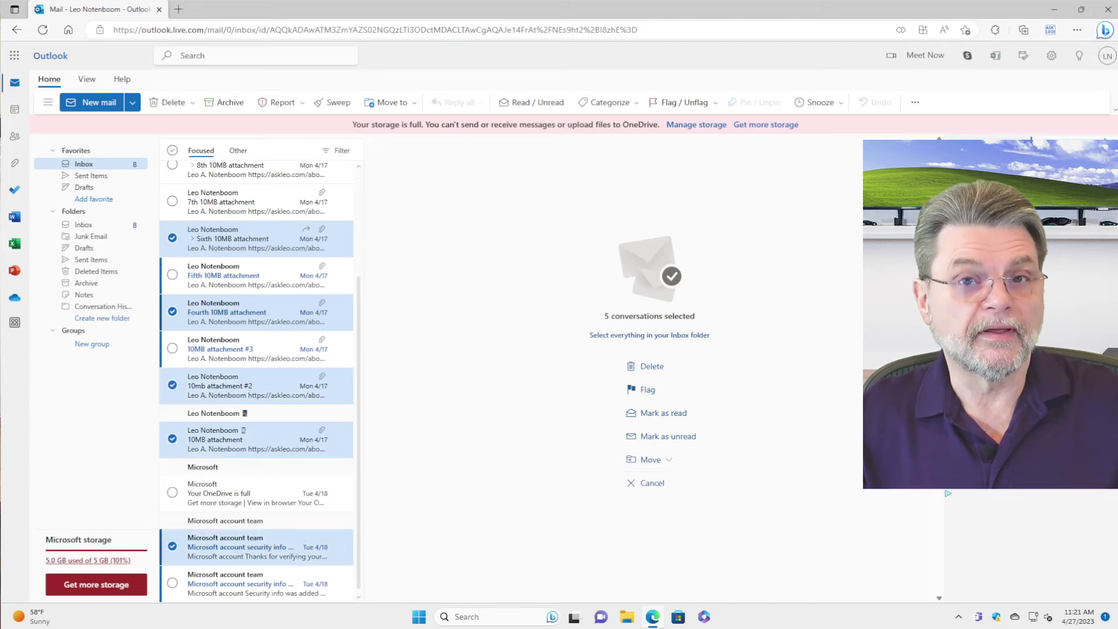